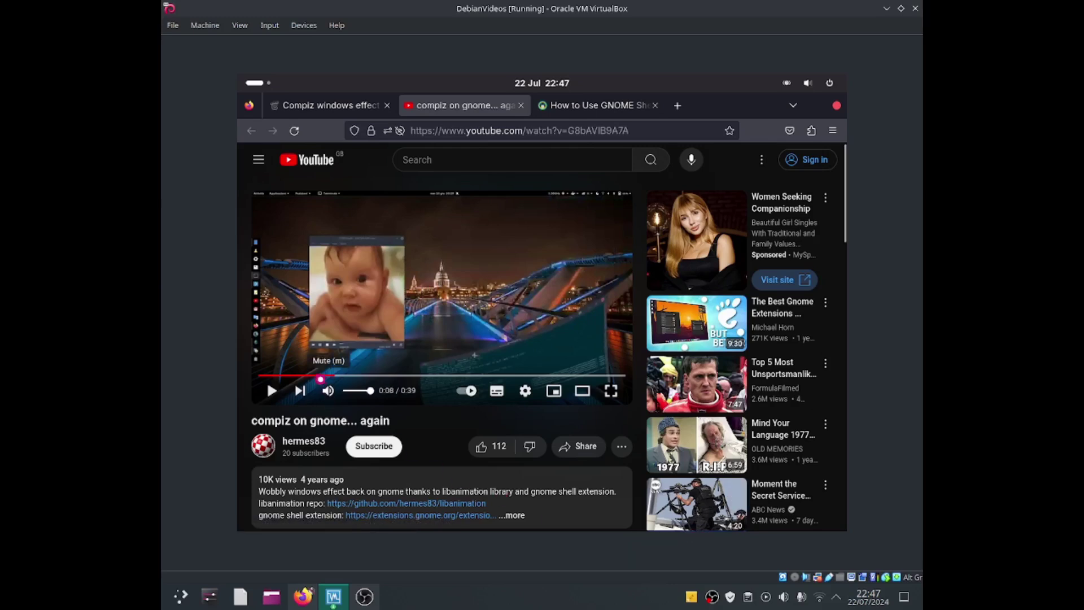
# - Rewind the 'compiz on gnome... again' demo video, play it, and pause at 0:13
pyautogui.moveTo(334, 374); pyautogui.dragTo(258, 374)
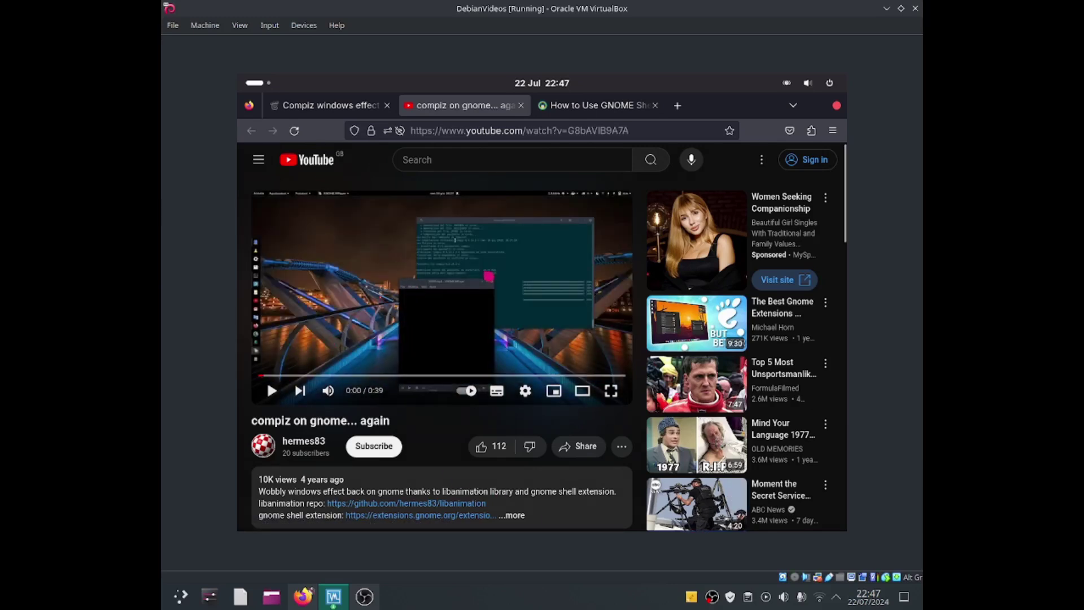
pyautogui.click(489, 276)
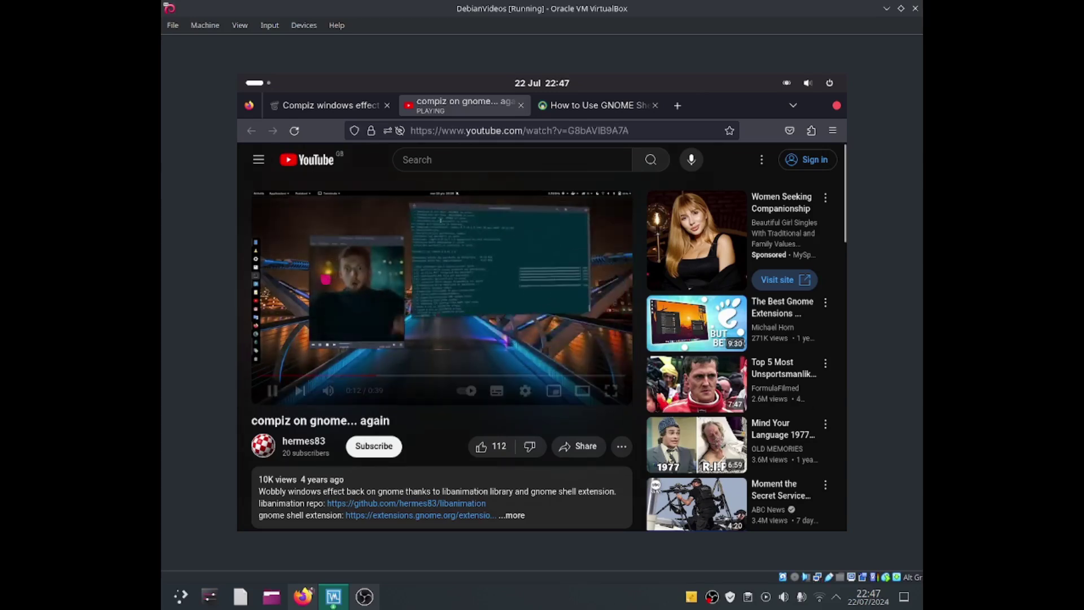
pyautogui.click(525, 255)
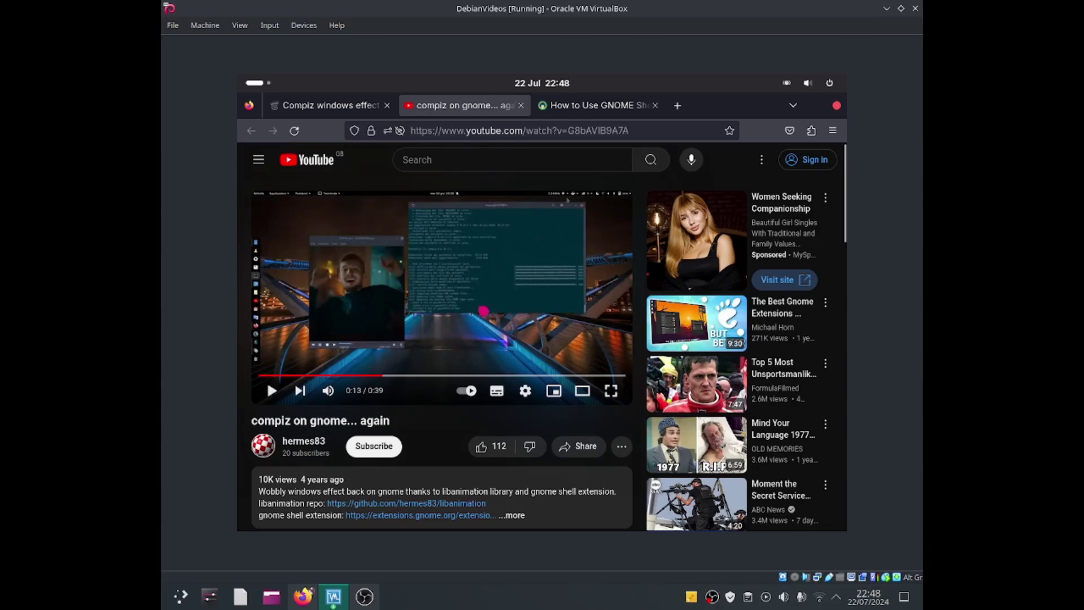
pyautogui.hotkey('ctrl', 'a')
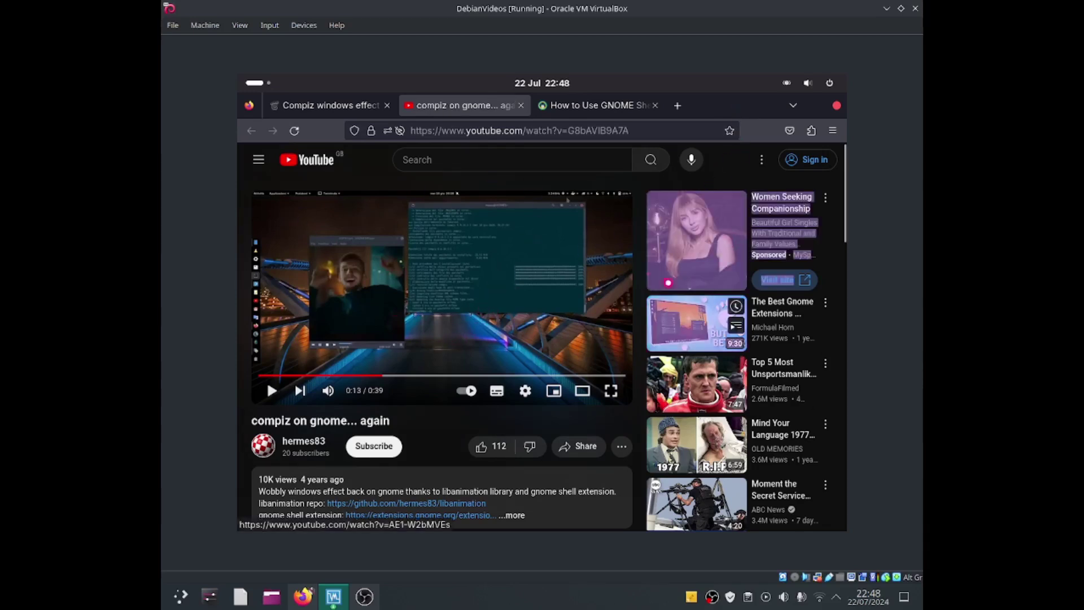
# - Restore Firefox to a smaller window and drag it up-left to watch it wobble
pyautogui.press('super+Down')
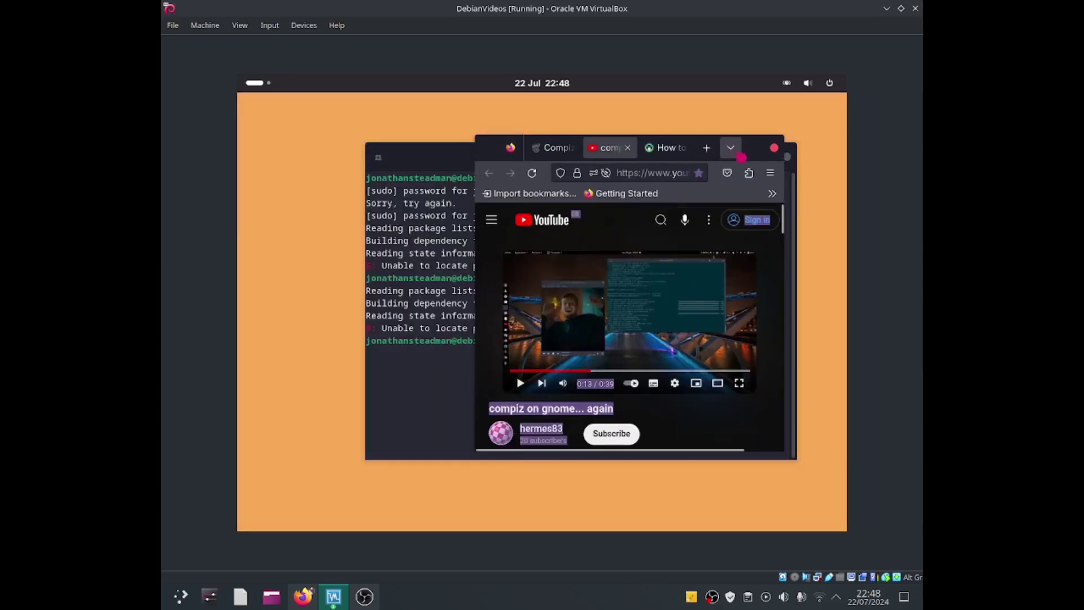
pyautogui.moveTo(756, 164)
pyautogui.mouseDown()
pyautogui.moveTo(669, 104)
pyautogui.moveTo(666, 81)
pyautogui.mouseUp()
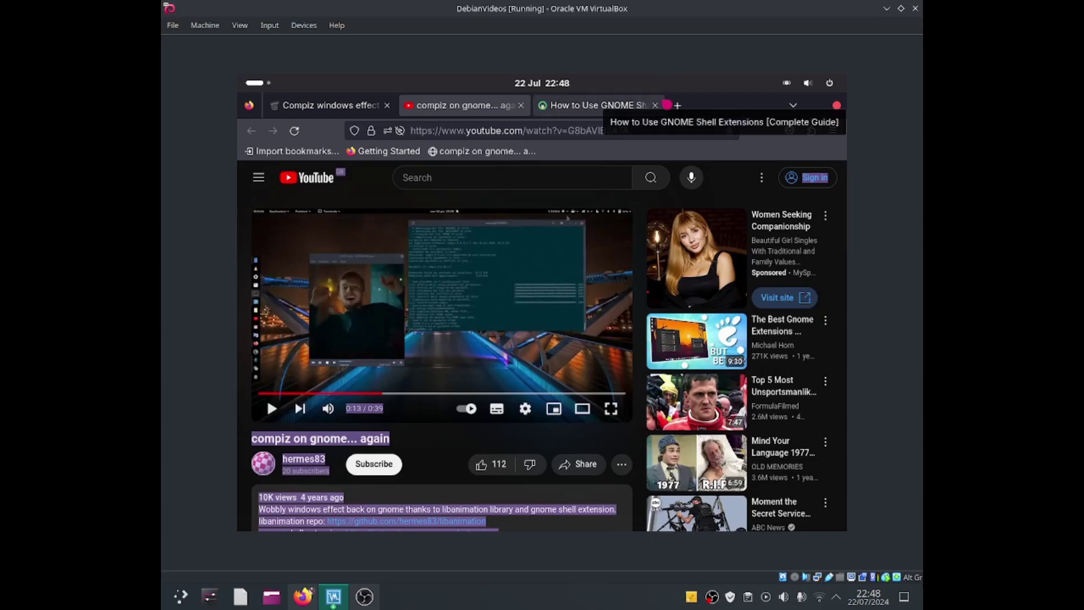
pyautogui.rightClick(700, 447)
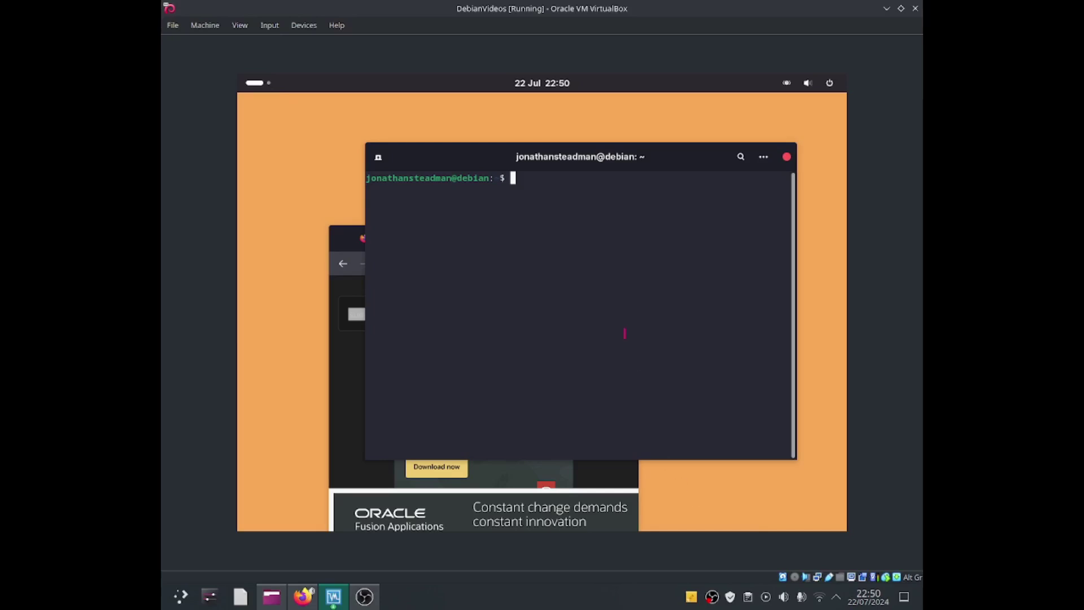
pyautogui.write('sudo apt ins')
pyautogui.write('tall gnome')
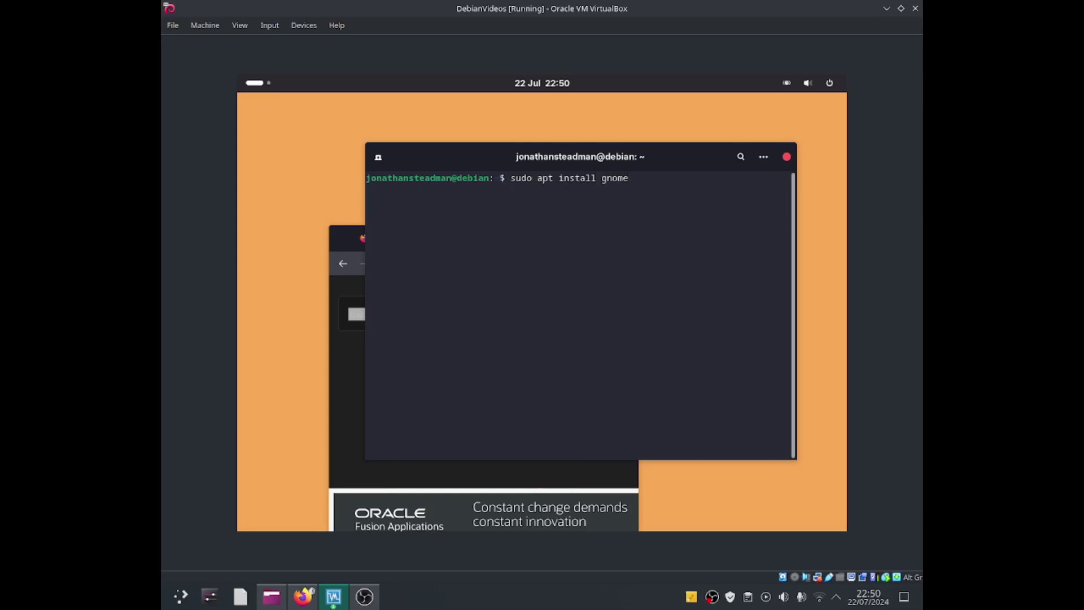
pyautogui.write('-shell-e')
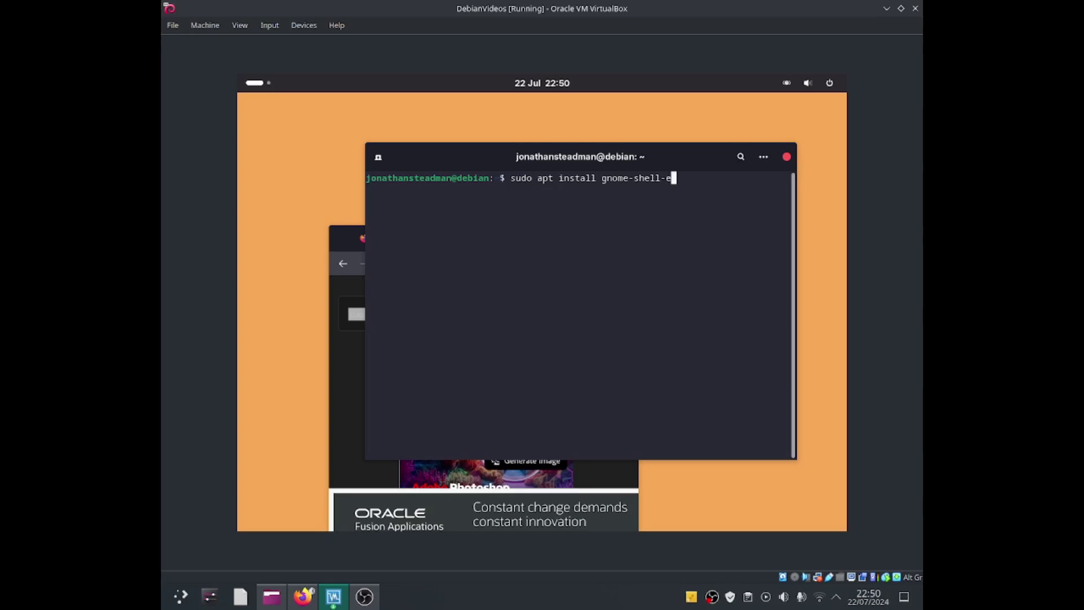
pyautogui.write('xtensio')
pyautogui.write('ns')
# - Run 'sudo apt install gnome-shell-extensions', which reports the newest version is already installed
pyautogui.press('Return')
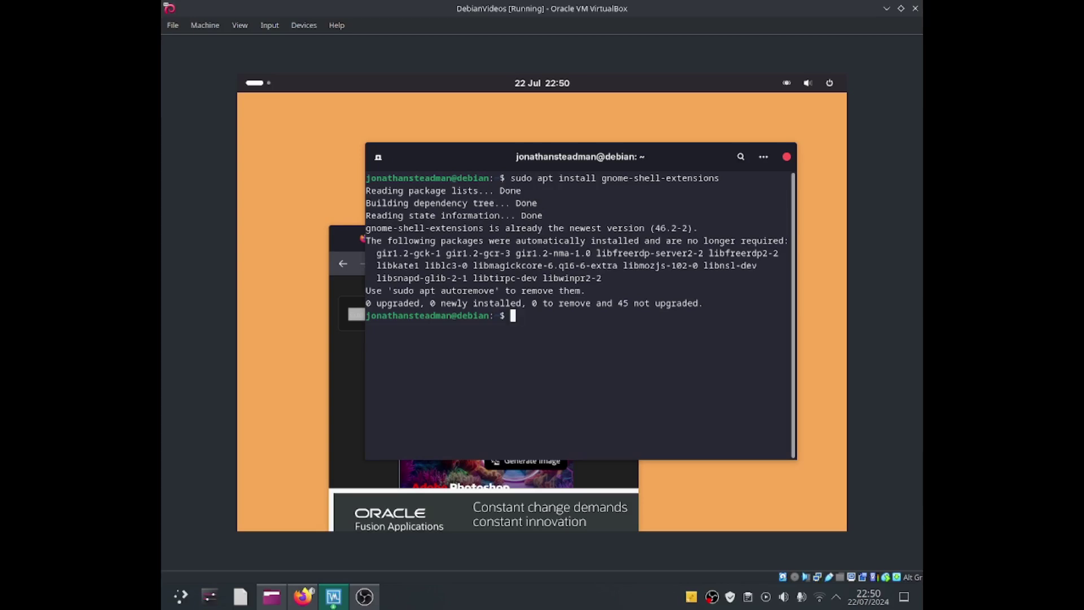
pyautogui.write('sudo apt inst')
pyautogui.write('all gnome-')
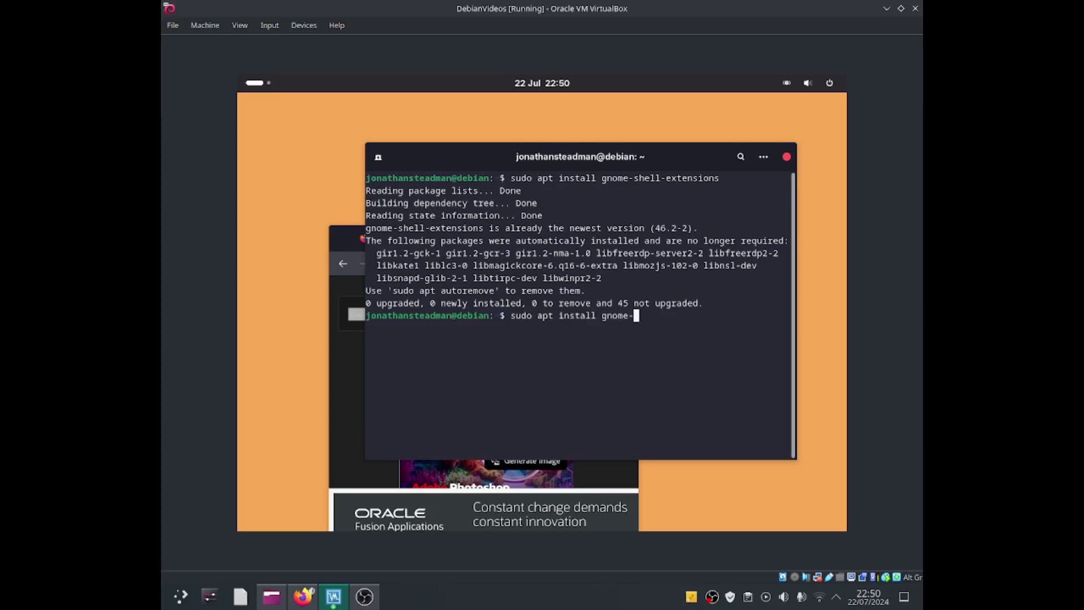
pyautogui.write('twea')
pyautogui.write('k')
# - Install gnome-tweaks with a corrected package name, then exit the terminal
pyautogui.press('Return')
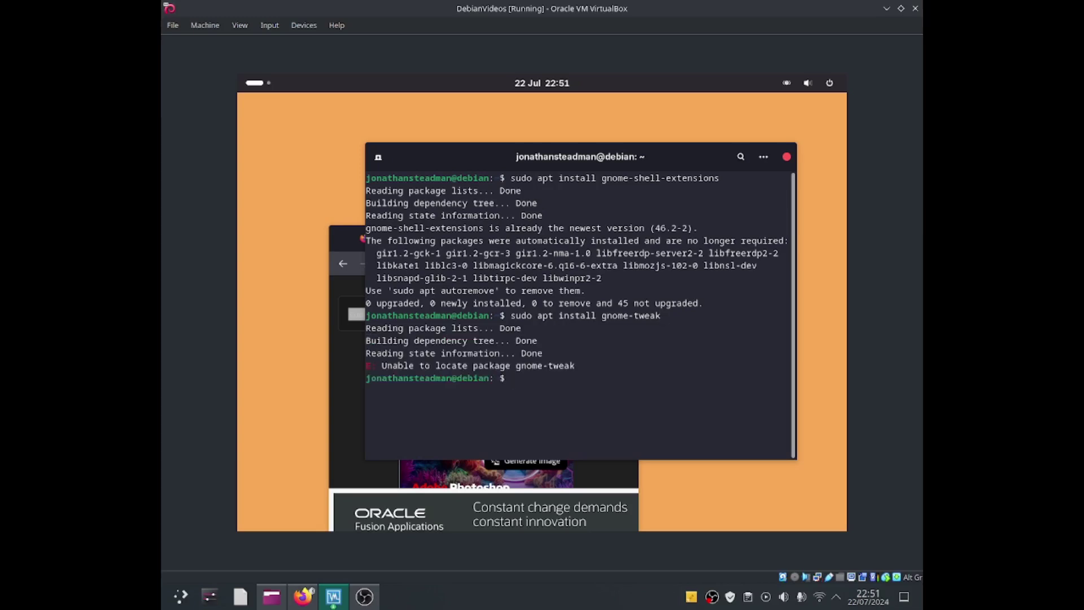
pyautogui.press('Up')
pyautogui.write('s')
pyautogui.press('Return')
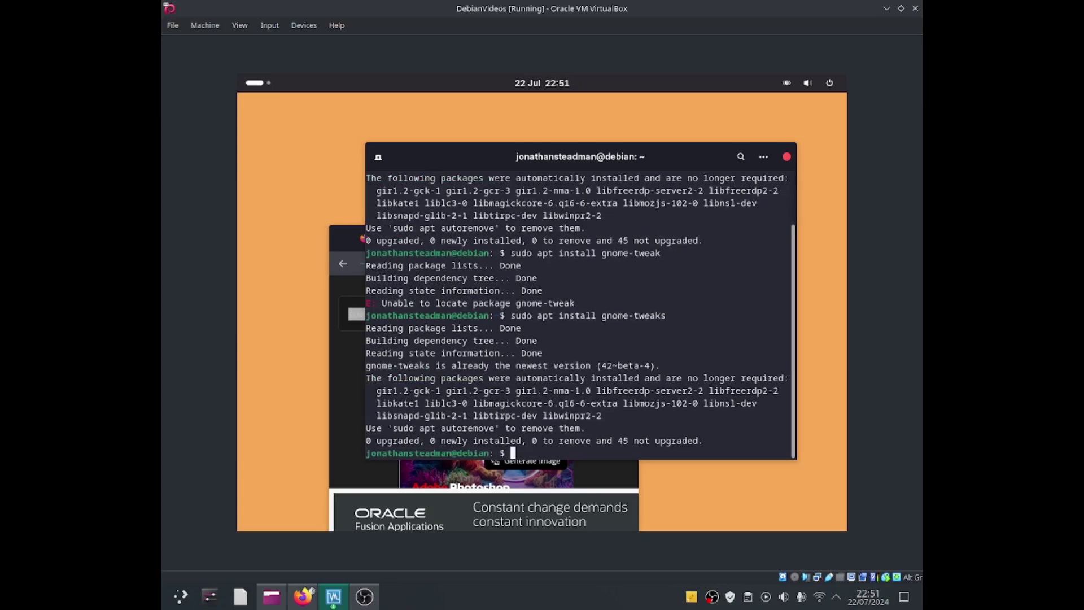
pyautogui.write('exit')
pyautogui.press('Return')
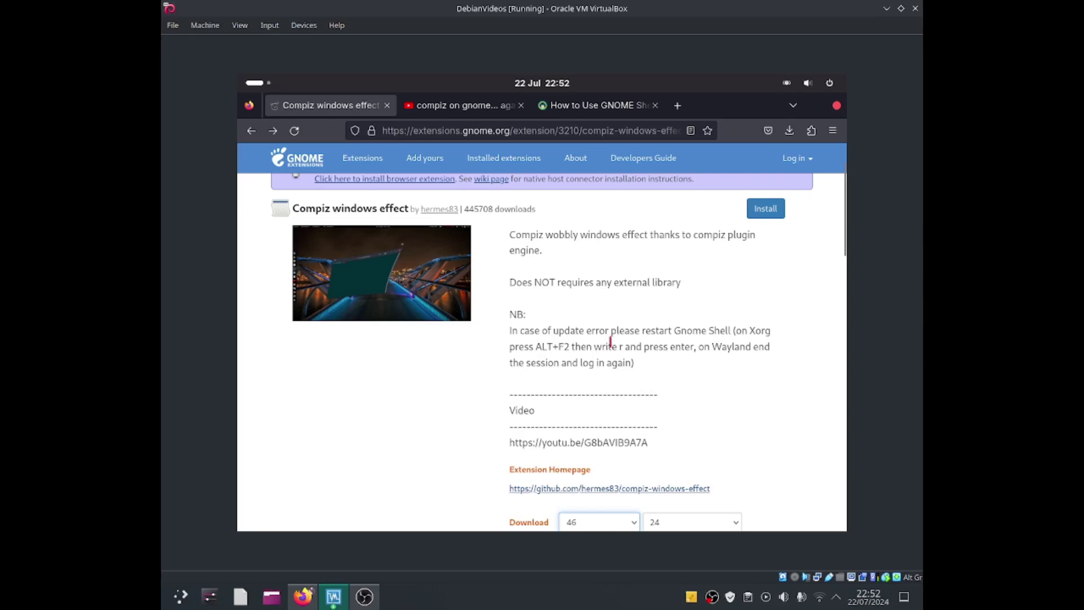
pyautogui.scroll(-3, 581, 322)
# - Keep the download shell version at 46, then show the Activities overview of open windows
pyautogui.click(577, 397)
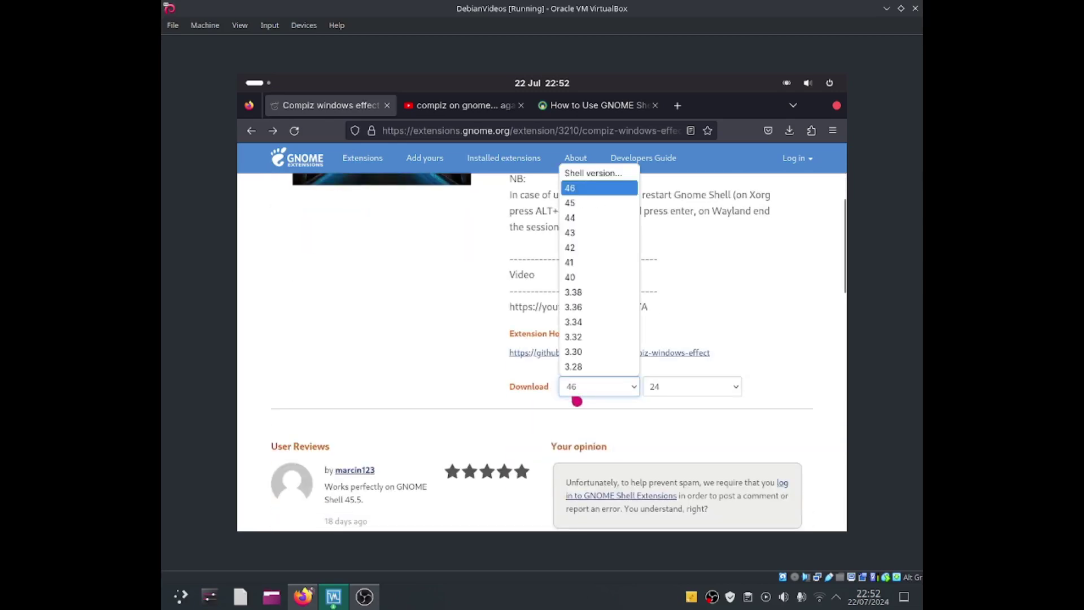
pyautogui.click(575, 399)
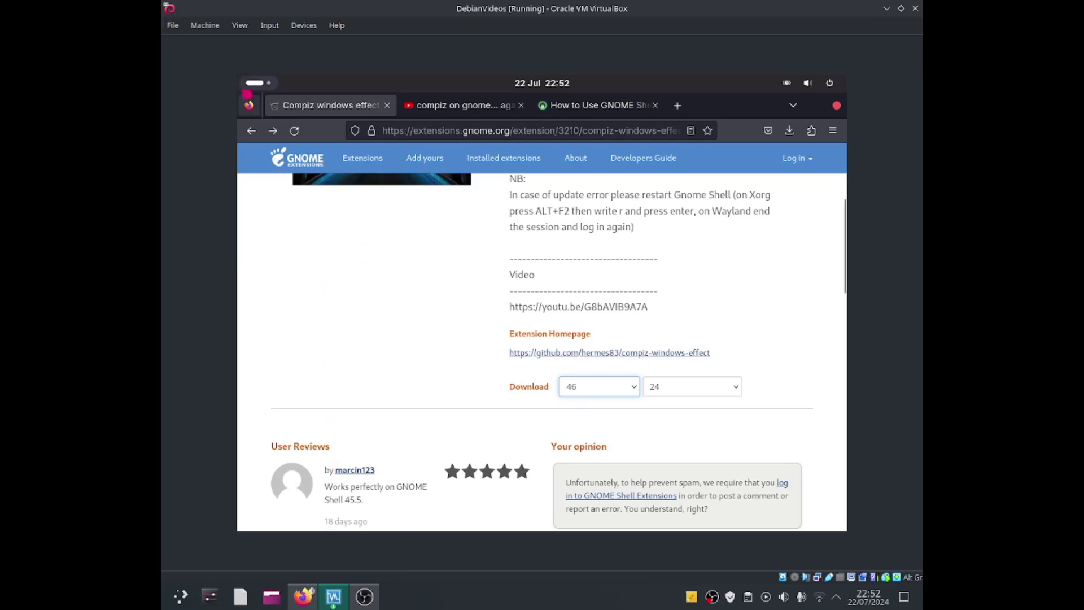
pyautogui.click(251, 84)
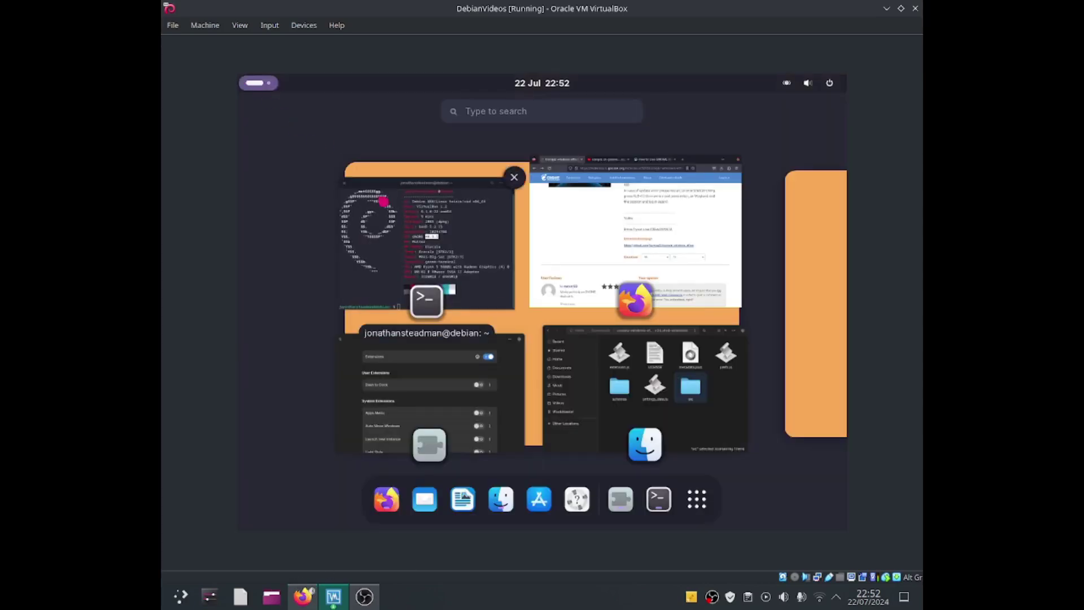
# - Run neofetch in the terminal and select the GNOME version 46.3.1
pyautogui.click(440, 271)
pyautogui.write('ofe')
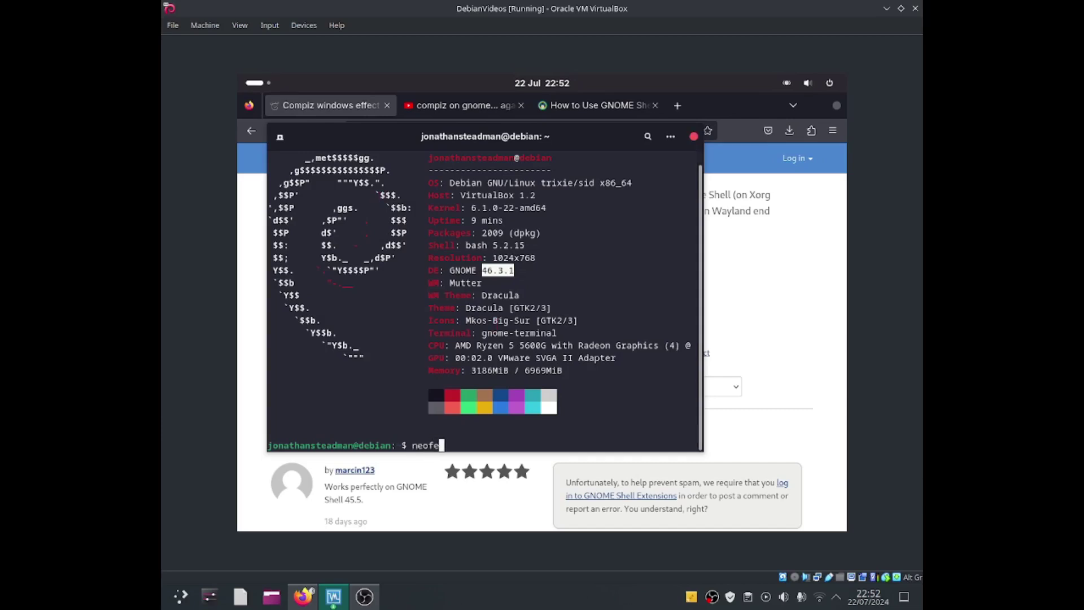
pyautogui.write('tch')
pyautogui.press('Return')
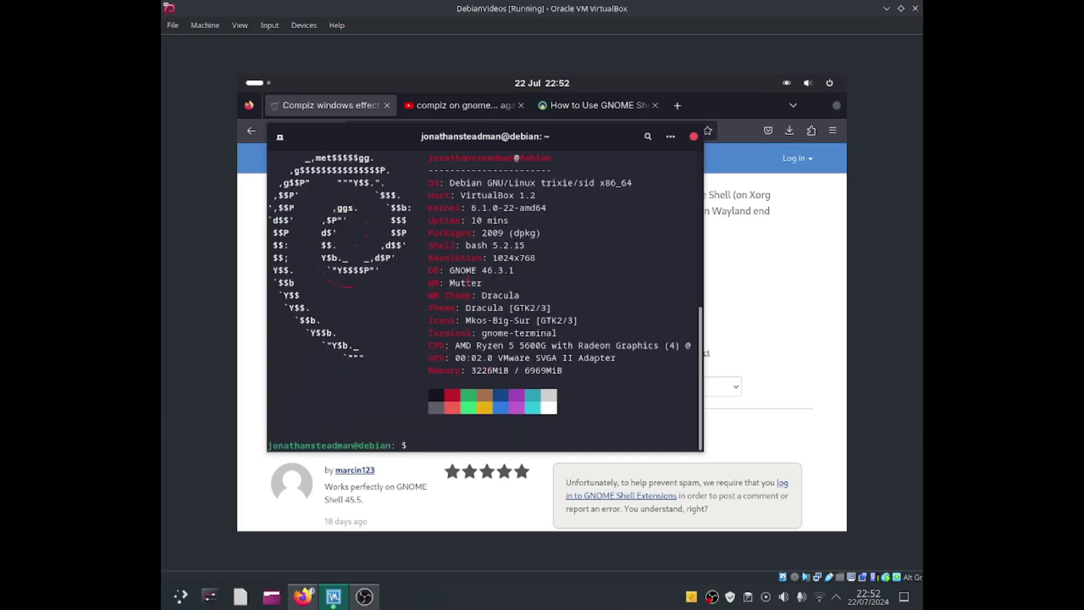
pyautogui.tripleClick(457, 270)
pyautogui.doubleClick(487, 269)
# - On the extension page, choose shell version 46 and extension version 24
pyautogui.click(749, 338)
pyautogui.click(604, 391)
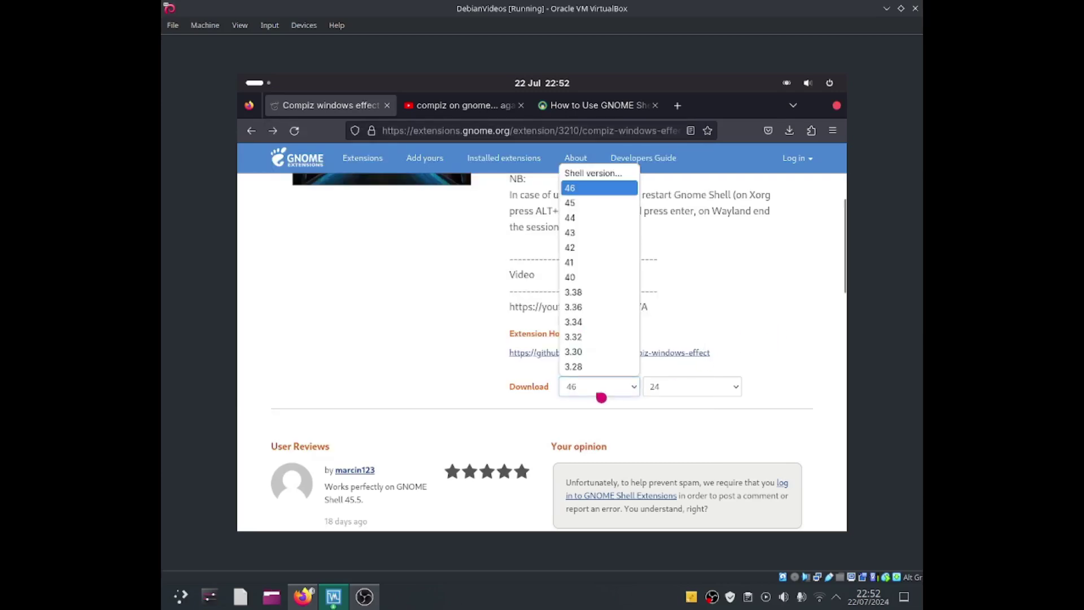
pyautogui.click(584, 188)
pyautogui.click(661, 386)
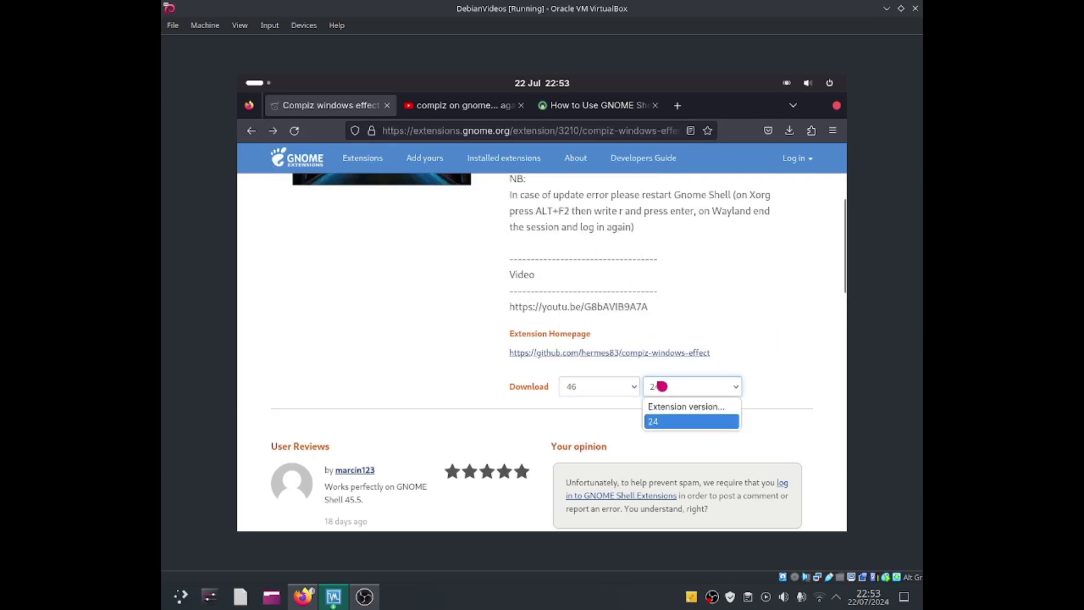
pyautogui.click(660, 421)
pyautogui.scroll(3, 641, 362)
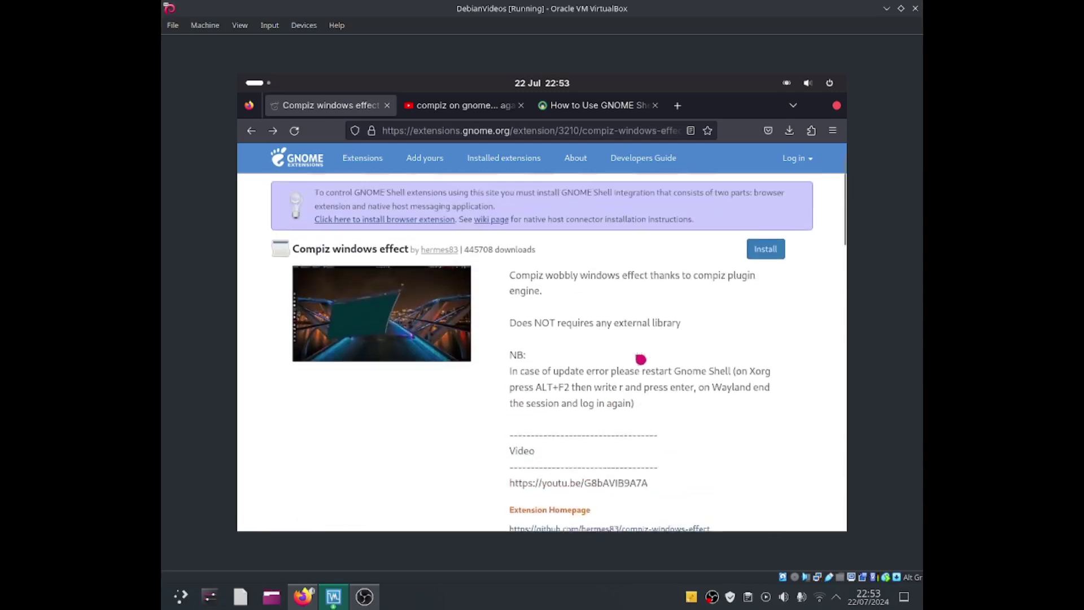
# - Install Compiz windows effect, allowing the extensions link and confirming in GNOME's dialog
pyautogui.click(765, 280)
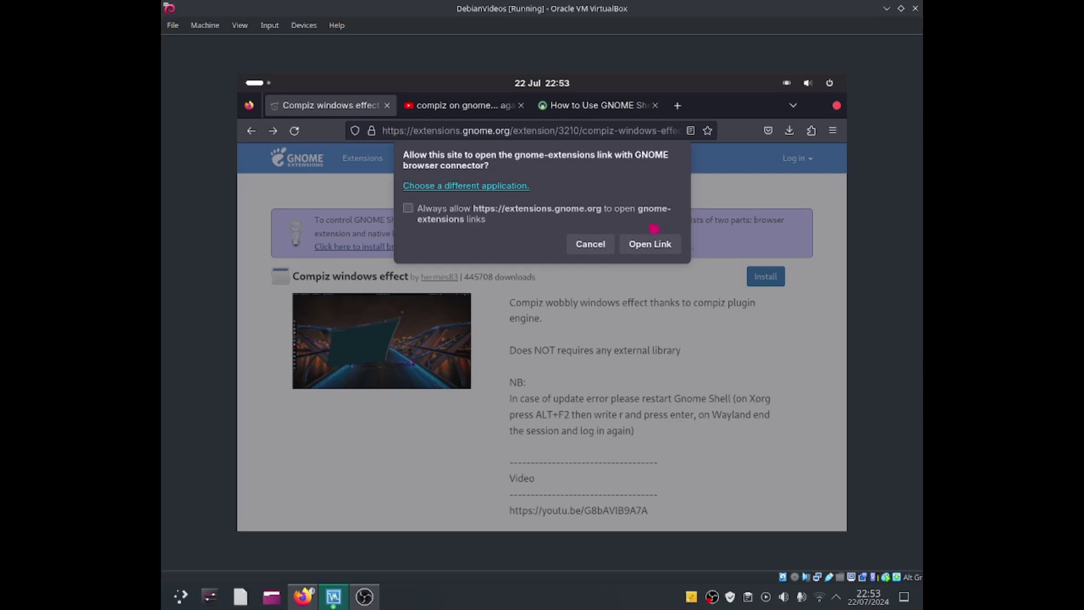
pyautogui.click(661, 244)
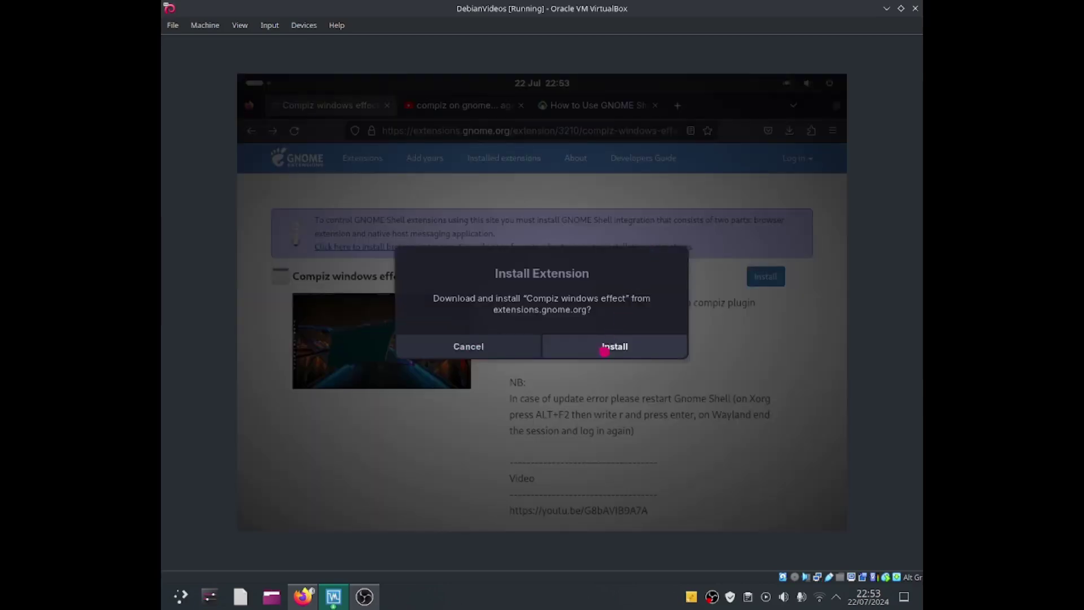
pyautogui.click(603, 349)
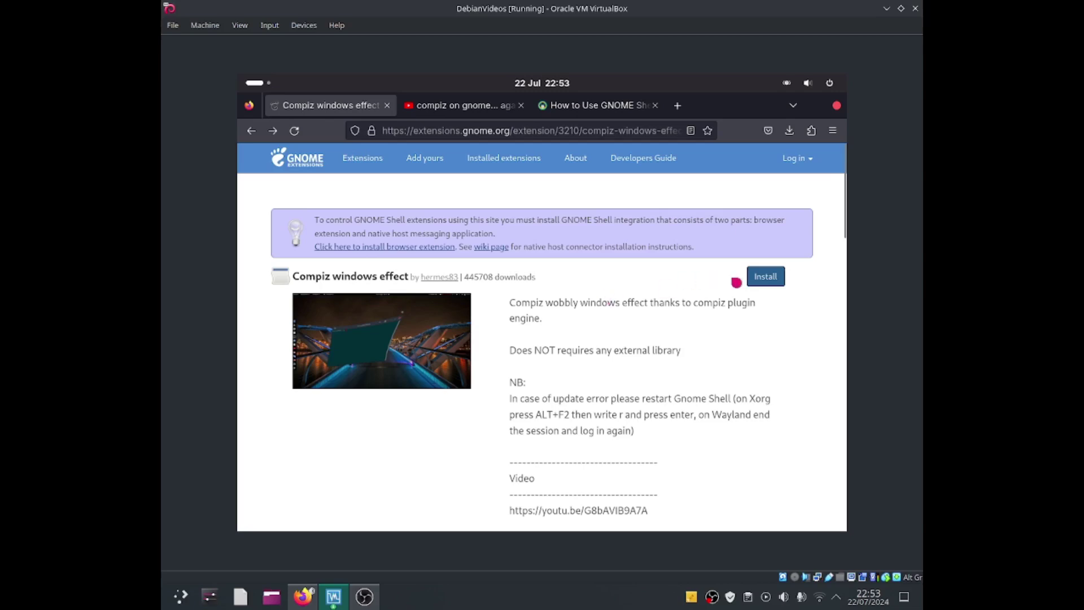
# - Hide Firefox with Super+H and drag the terminal right, then back up-left, to see it wobble
pyautogui.press('super+h')
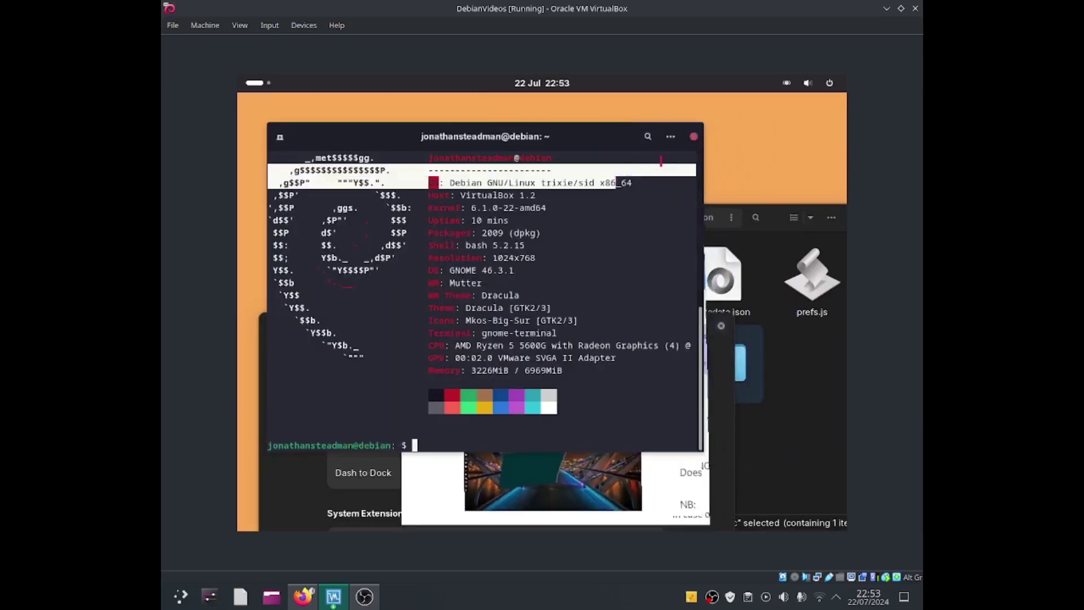
pyautogui.moveTo(585, 155)
pyautogui.mouseDown()
pyautogui.moveTo(605, 196)
pyautogui.moveTo(606, 127)
pyautogui.moveTo(675, 178)
pyautogui.mouseUp()
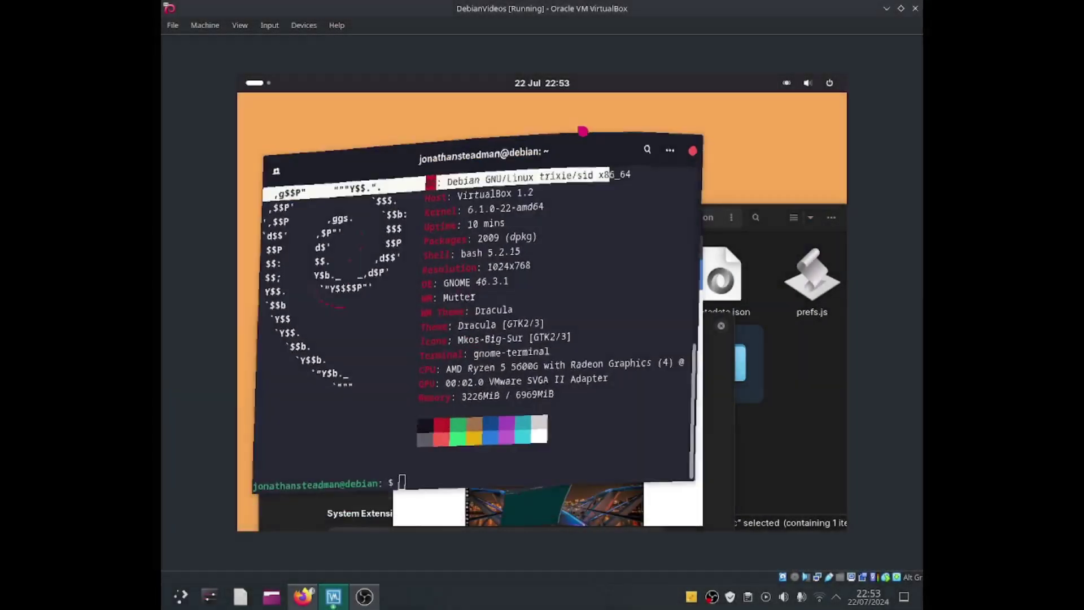
pyautogui.moveTo(657, 223); pyautogui.dragTo(588, 138)
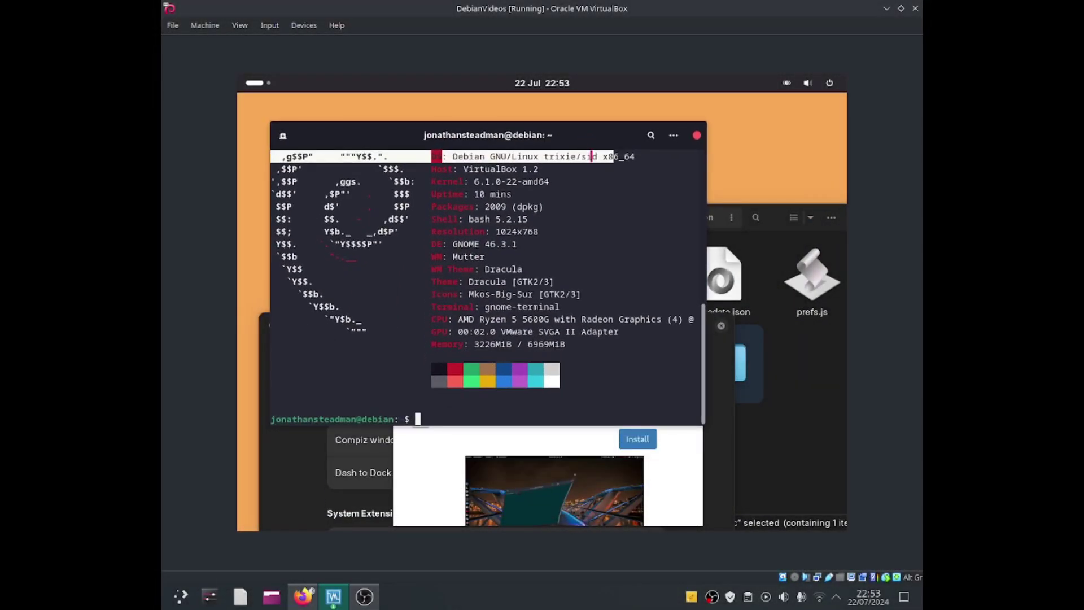